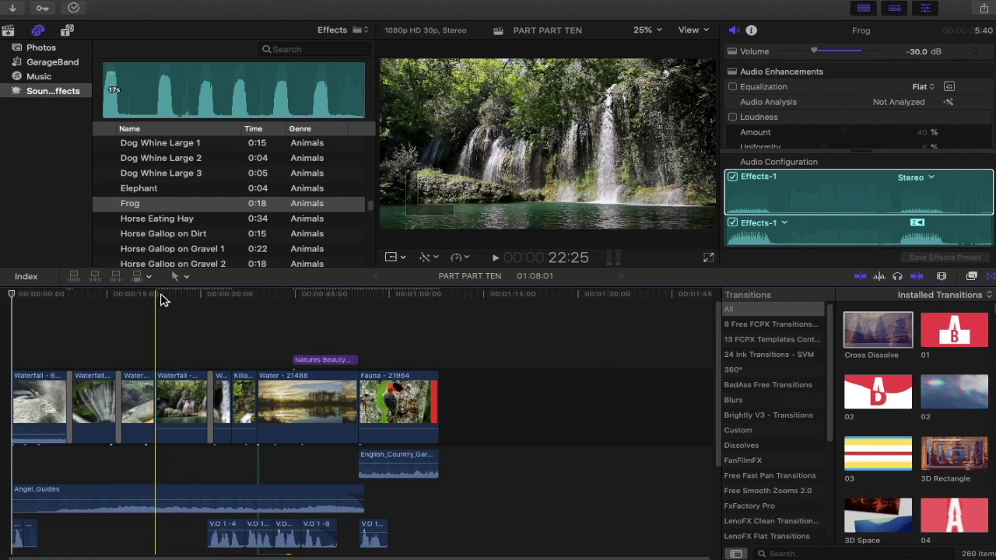
# - Scrub the playhead to about 24 seconds and marquee-select a group of clips in the timeline
pyautogui.click(161, 299)
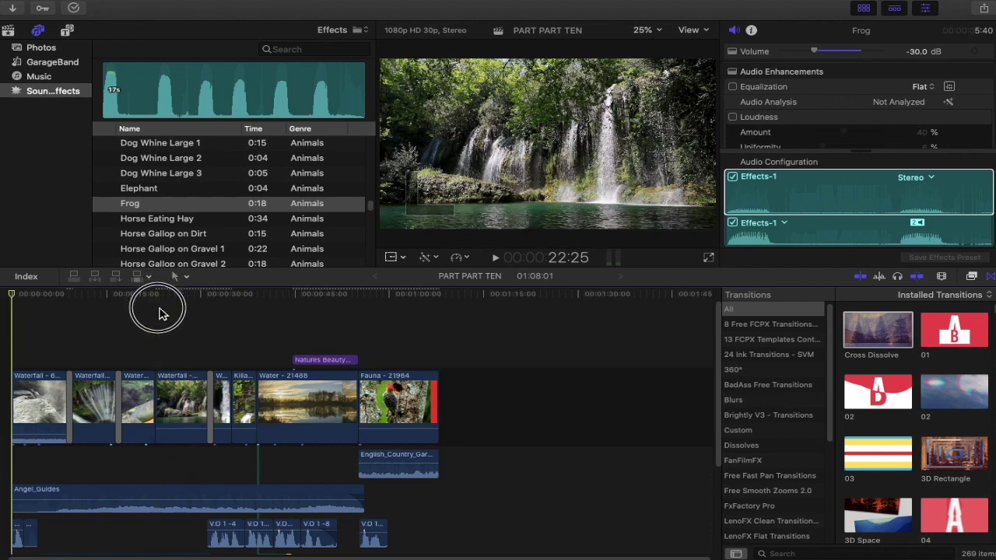
pyautogui.moveTo(159, 312); pyautogui.dragTo(171, 385)
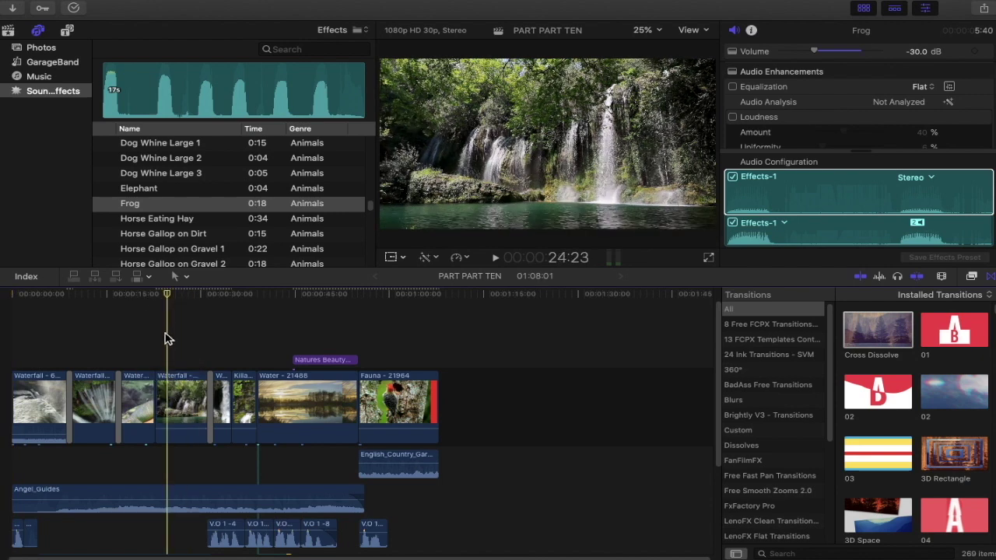
pyautogui.moveTo(165, 324); pyautogui.dragTo(212, 541)
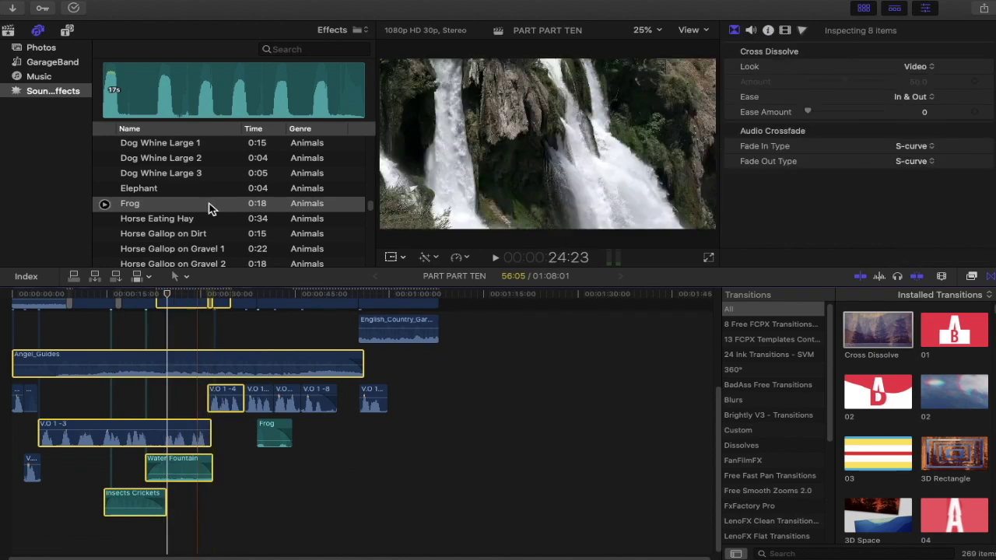
# - Render the selected clips with Modify > Render Selection
pyautogui.moveTo(160, 3)
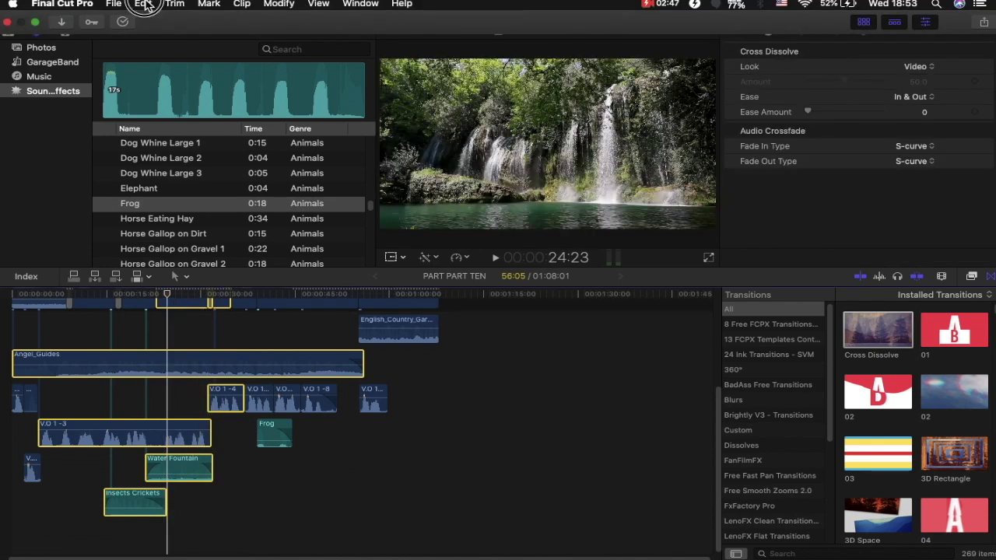
pyautogui.click(144, 5)
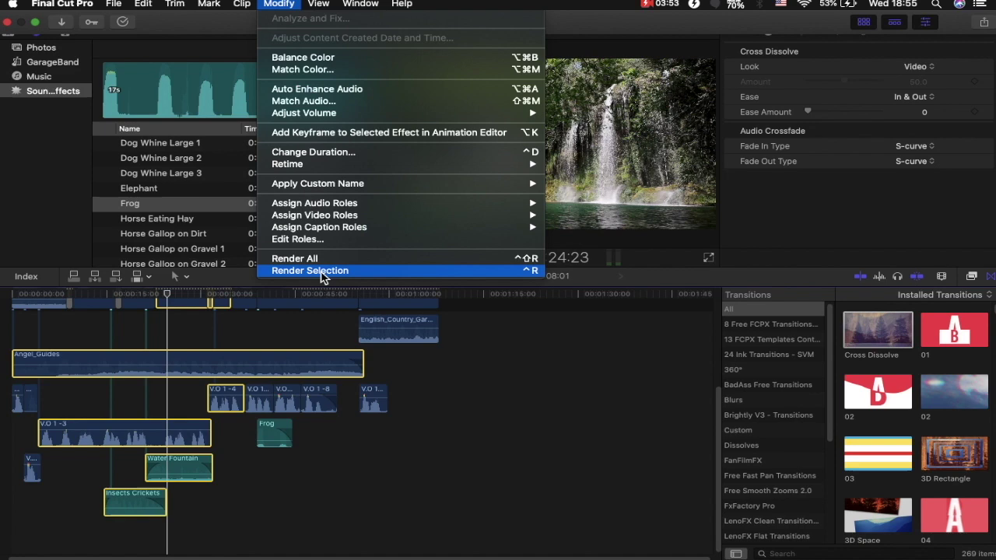
pyautogui.click(358, 459)
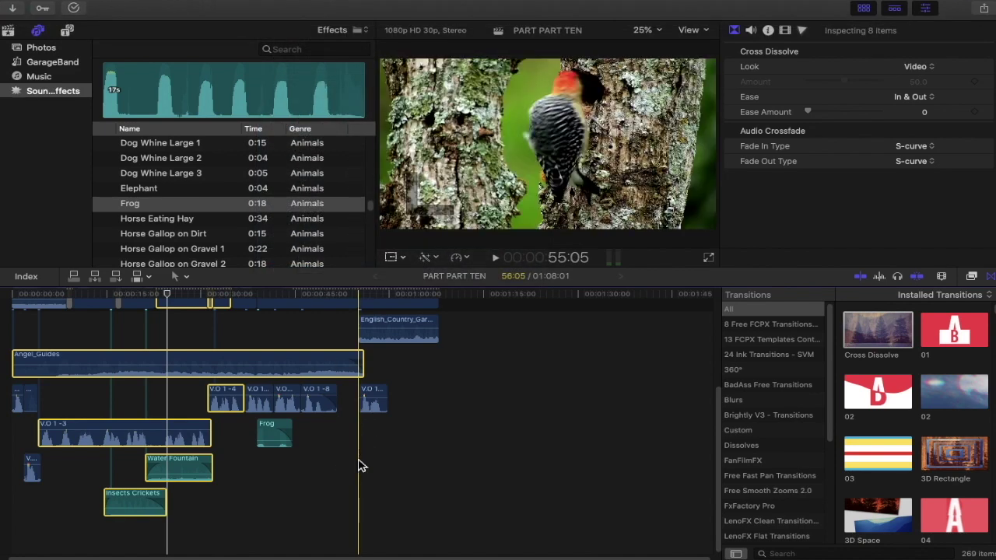
# - Deselect the clips with the playhead on the Fauna woodpecker clip, then open the Final Cut Pro menu
pyautogui.click(358, 465)
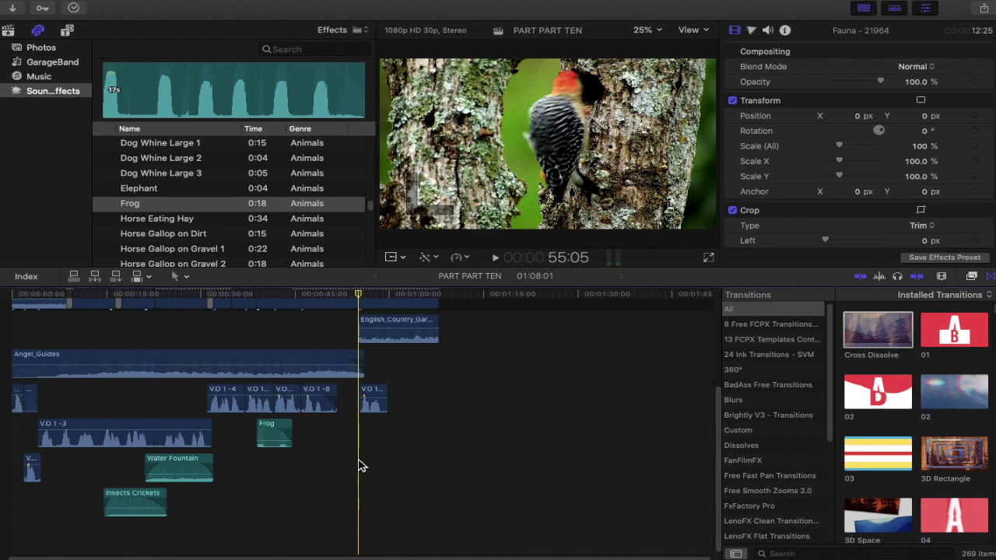
pyautogui.moveTo(19, 7)
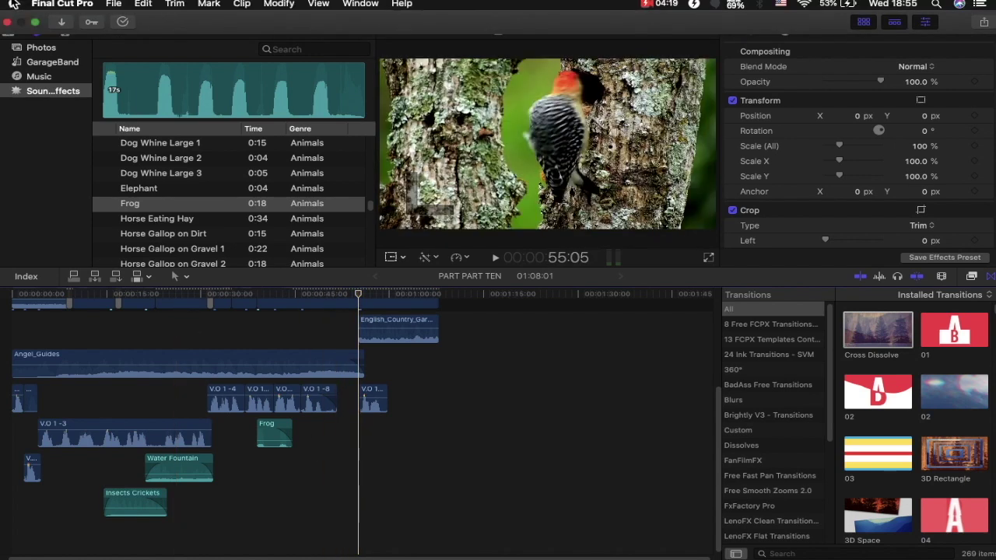
pyautogui.click(62, 4)
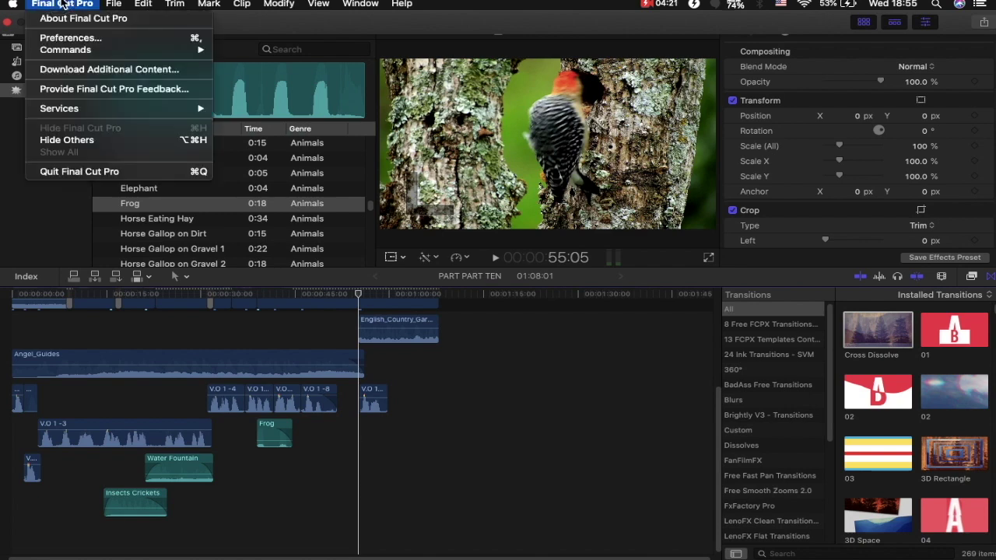
# - In Playback preferences, set the background render start delay to 3.3 seconds and switch background render off
pyautogui.click(70, 36)
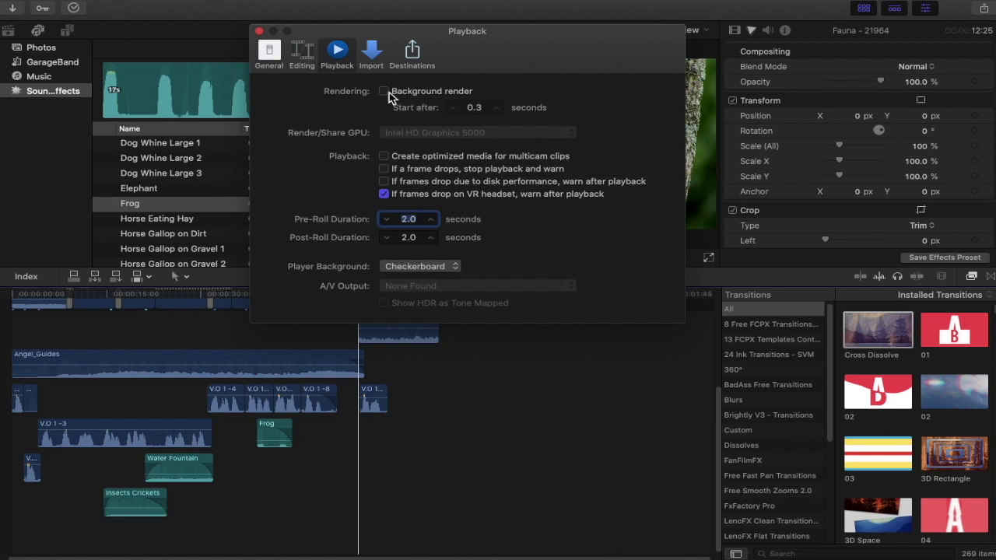
pyautogui.click(390, 93)
pyautogui.click(498, 106)
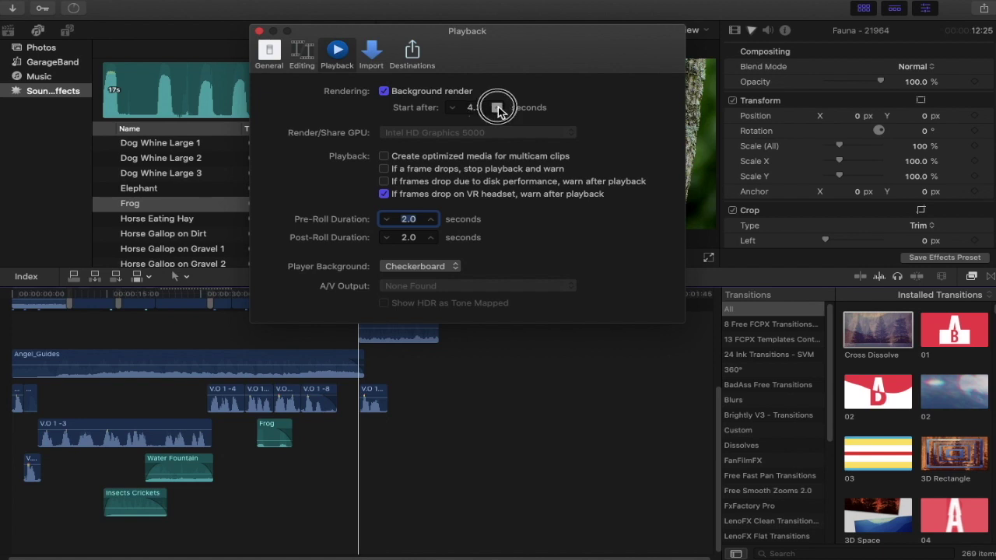
pyautogui.click(497, 107)
pyautogui.click(452, 108)
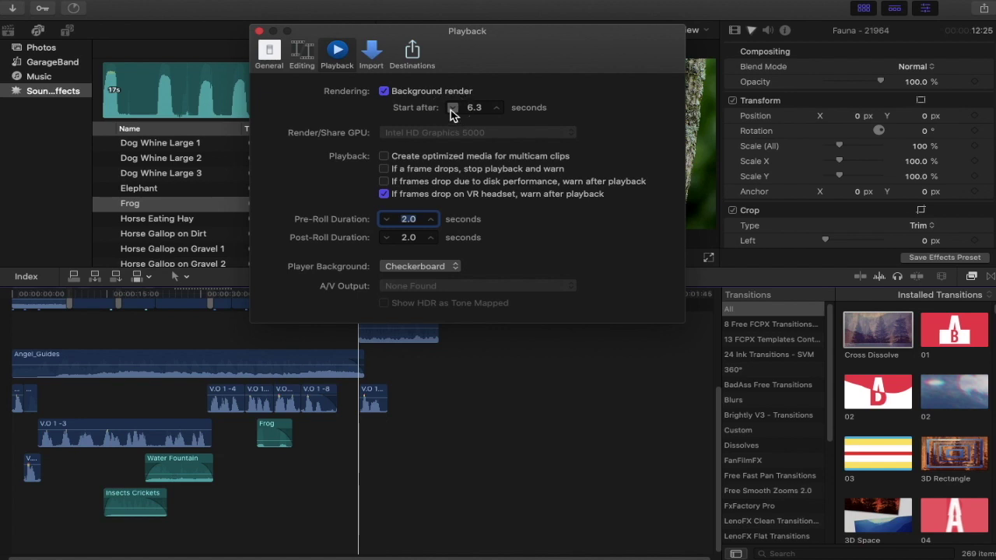
pyautogui.click(452, 108)
pyautogui.click(452, 108)
pyautogui.click(452, 108)
pyautogui.click(384, 91)
# - Close Preferences and render the entire project with Modify > Render All
pyautogui.click(261, 33)
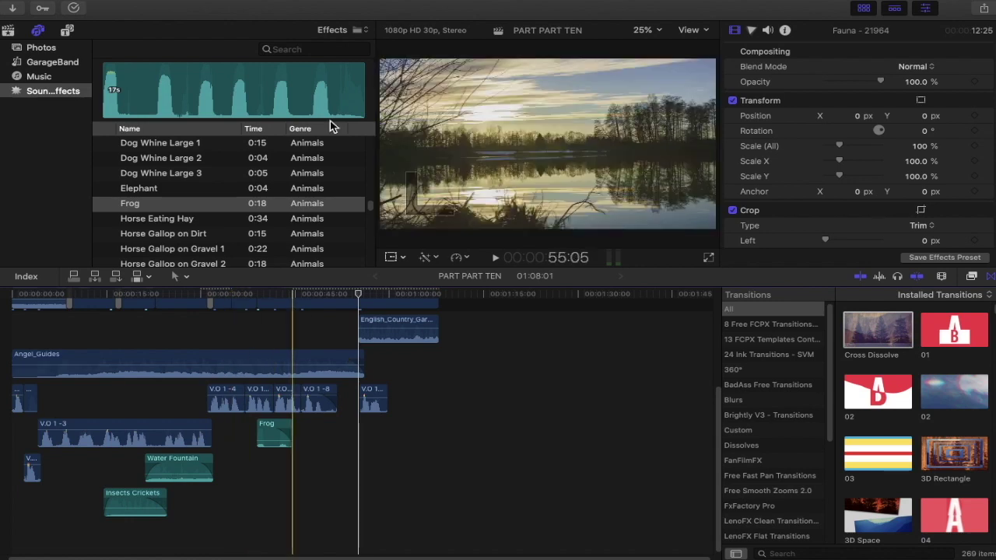
pyautogui.click(289, 7)
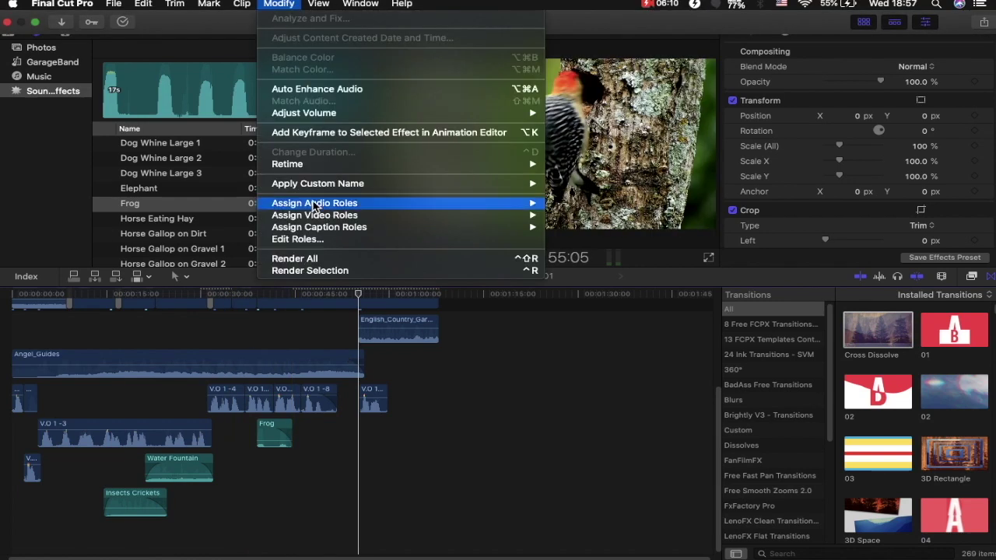
pyautogui.click(314, 259)
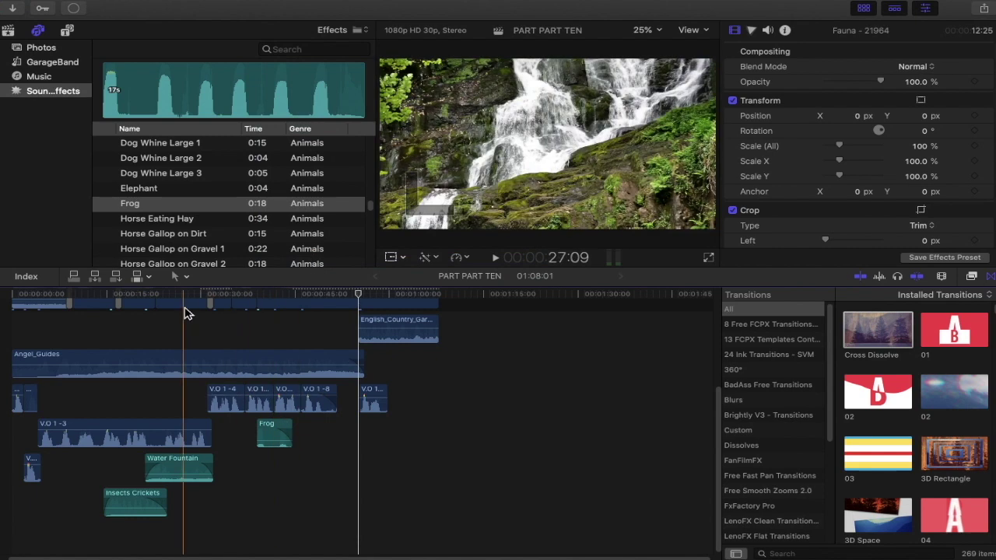
pyautogui.scroll(5, 99, 303)
pyautogui.scroll(1, 109, 335)
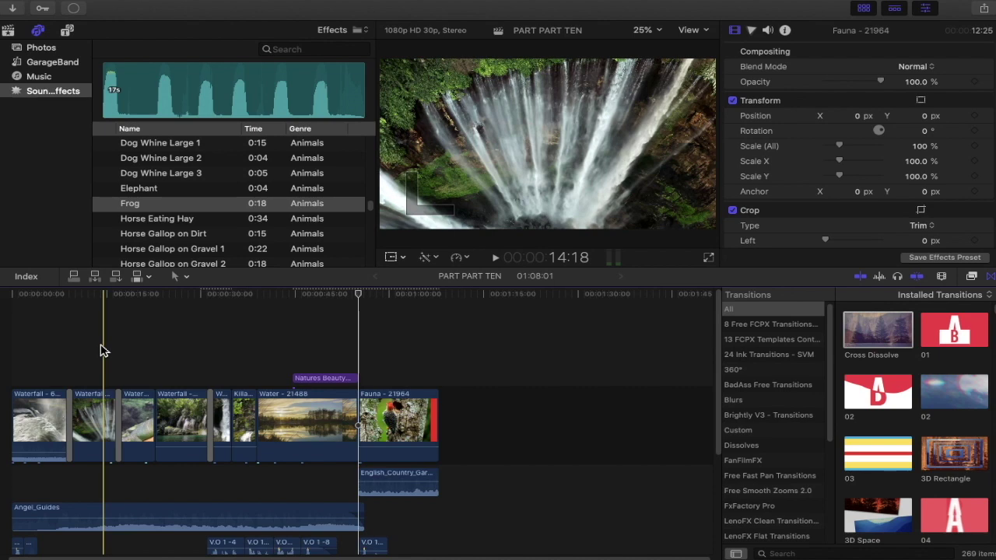
pyautogui.click(73, 7)
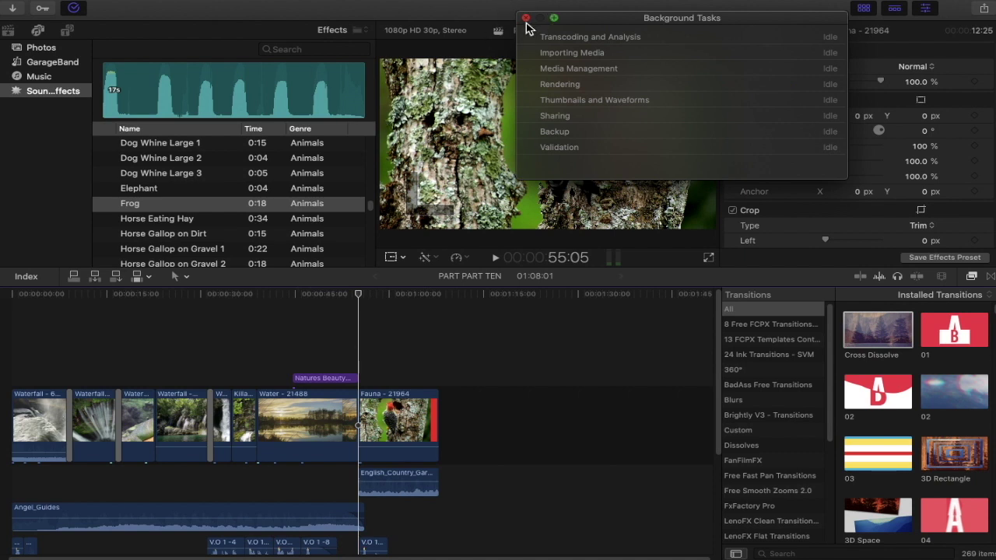
pyautogui.click(526, 19)
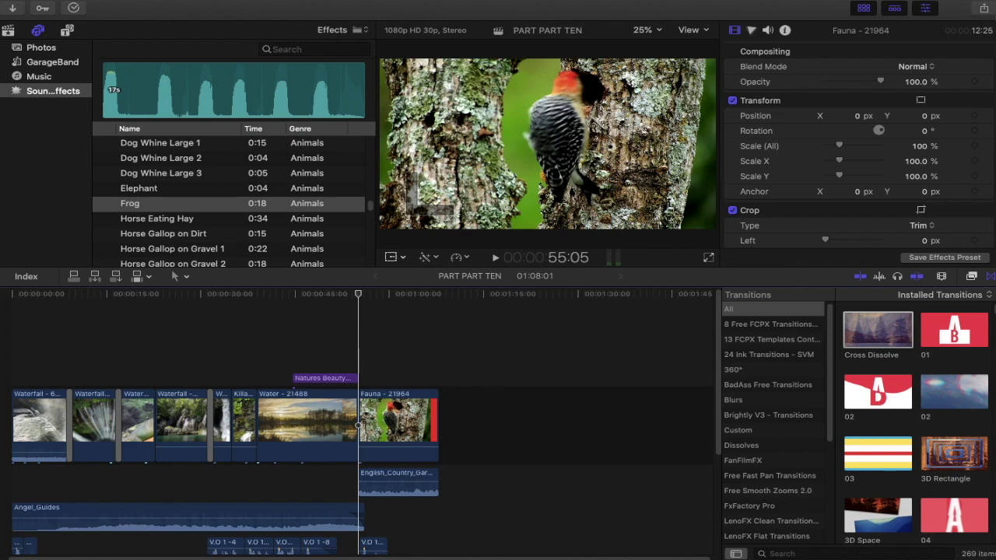
# - Choose Apple Devices 1080p as the share destination for the PART PART TEN project
pyautogui.click(984, 10)
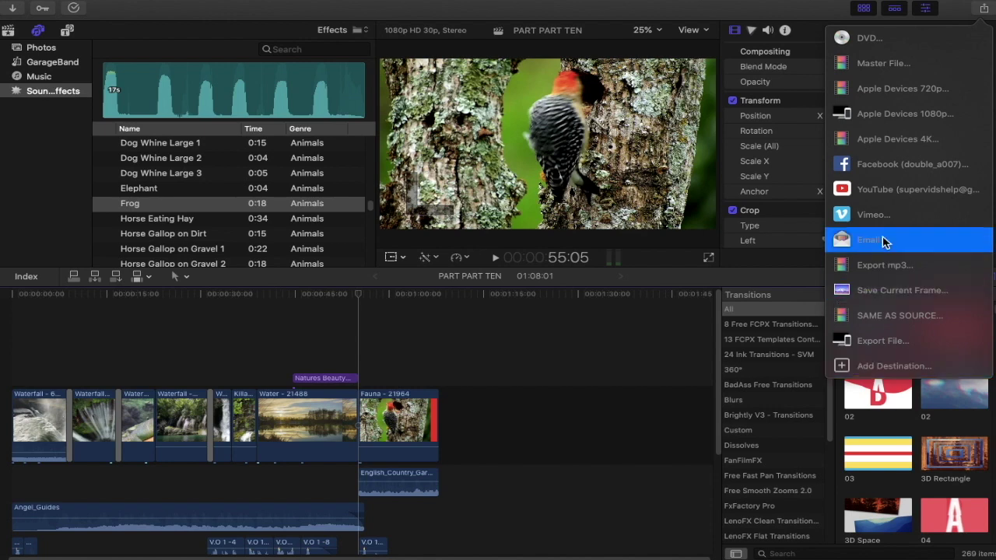
pyautogui.click(886, 115)
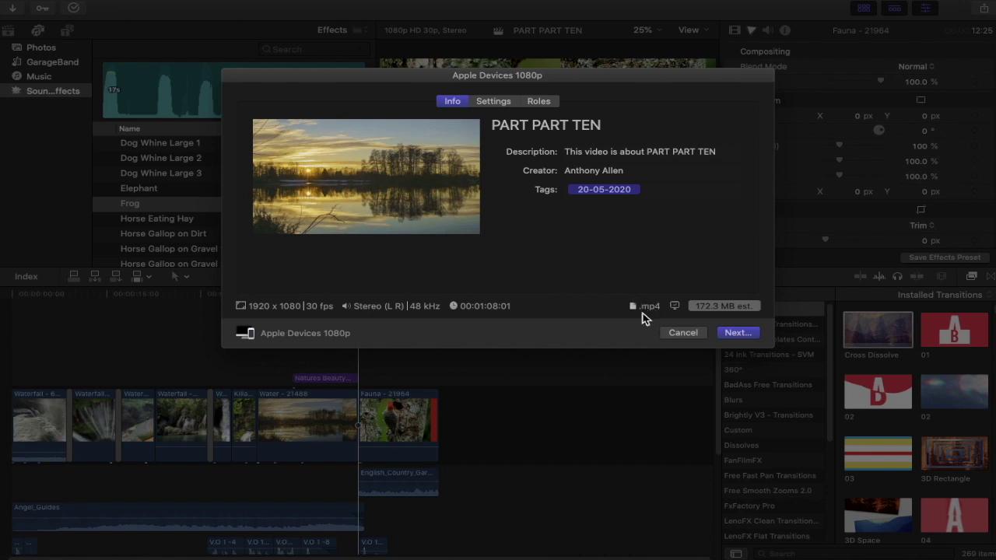
# - Set the export's video codec to H.264 Faster Encode
pyautogui.click(493, 101)
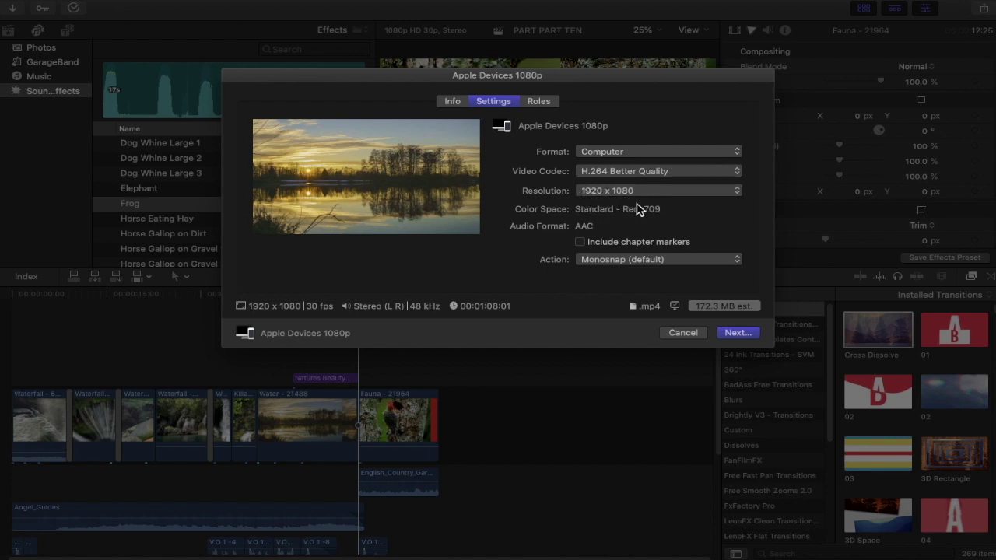
pyautogui.click(658, 171)
pyautogui.click(661, 175)
# - Retitle the export from PART PART TEN to 'Natures Beauty' and save it to the Desktop
pyautogui.click(452, 101)
pyautogui.click(614, 124)
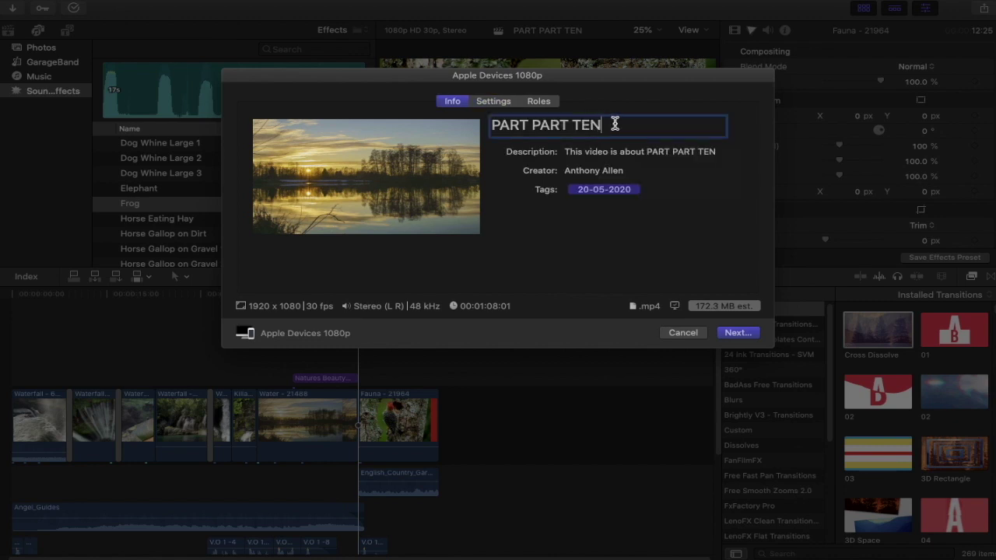
pyautogui.moveTo(615, 124); pyautogui.dragTo(529, 109)
pyautogui.press('BackSpace')
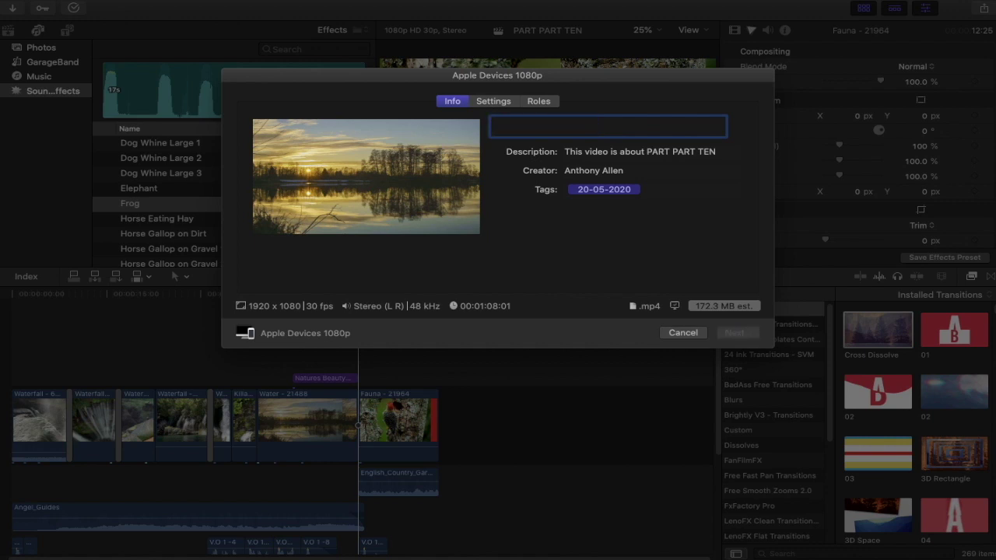
pyautogui.write('Natures ')
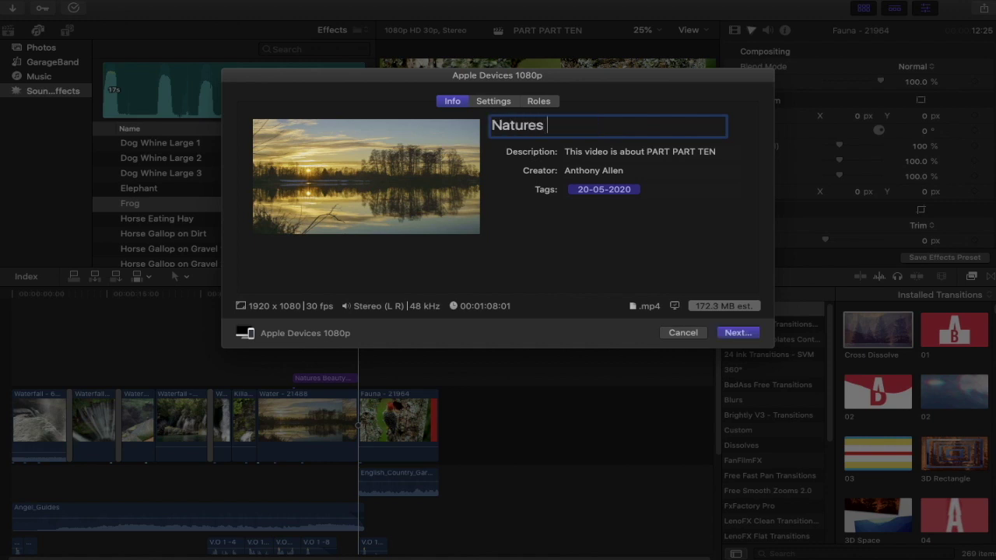
pyautogui.write('Beauty')
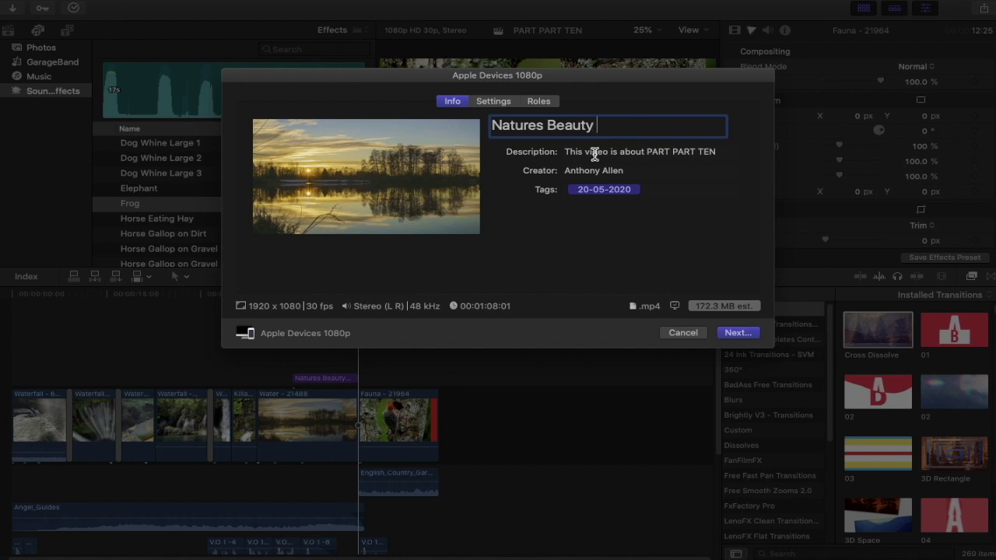
pyautogui.click(634, 192)
pyautogui.click(736, 333)
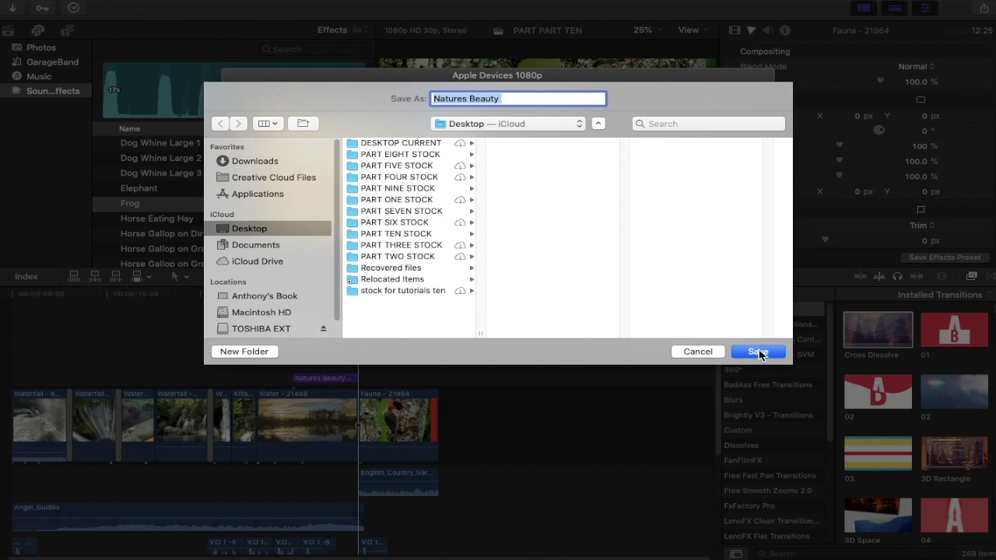
pyautogui.click(758, 352)
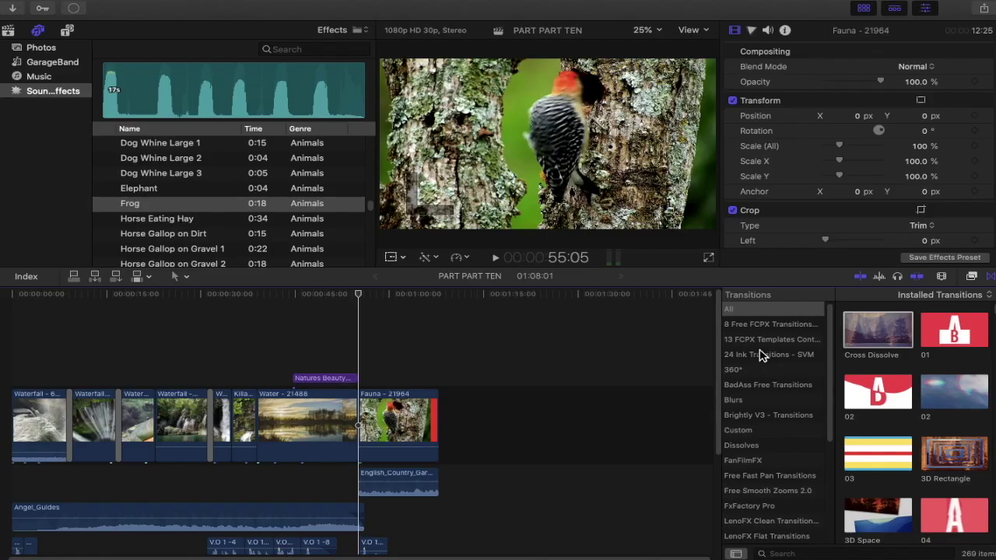